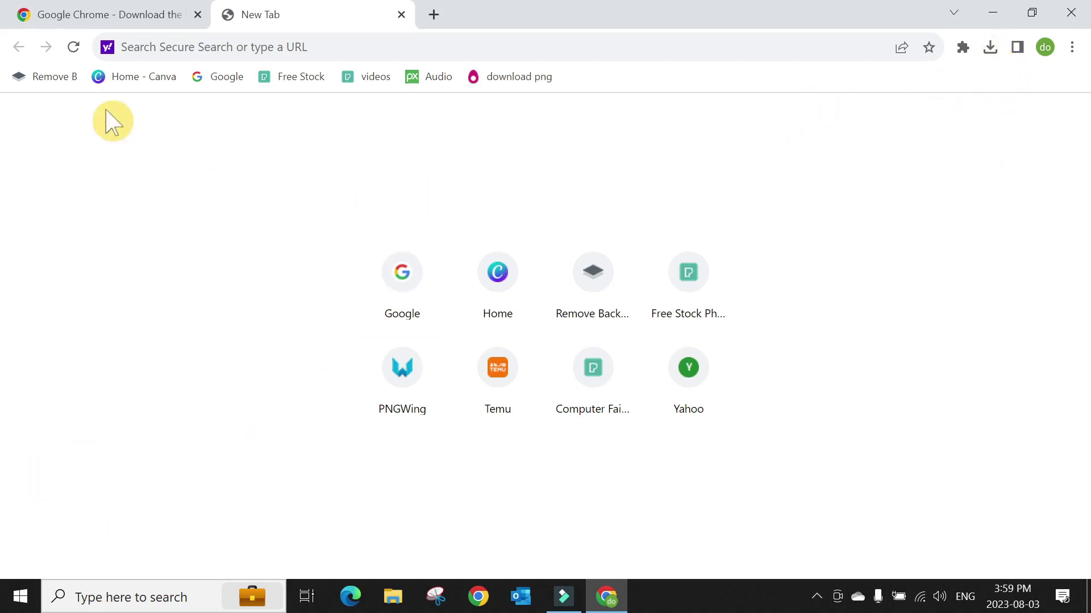
# Step: Start the Chrome download from the 'Google Chrome - Download' tab, then select the thank-you page URL
pyautogui.click(75, 18)
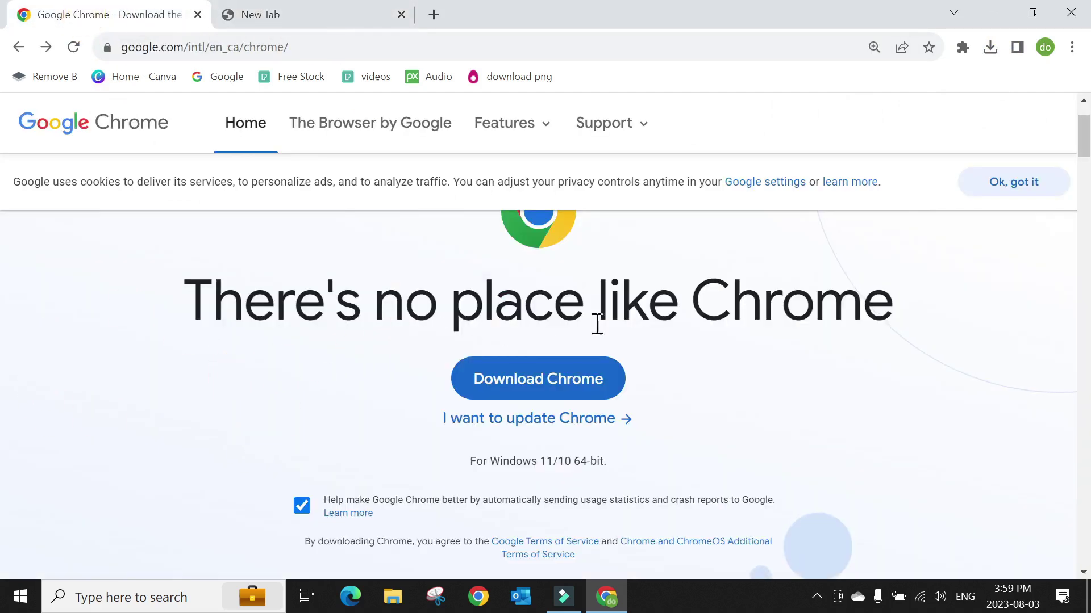
pyautogui.click(316, 529)
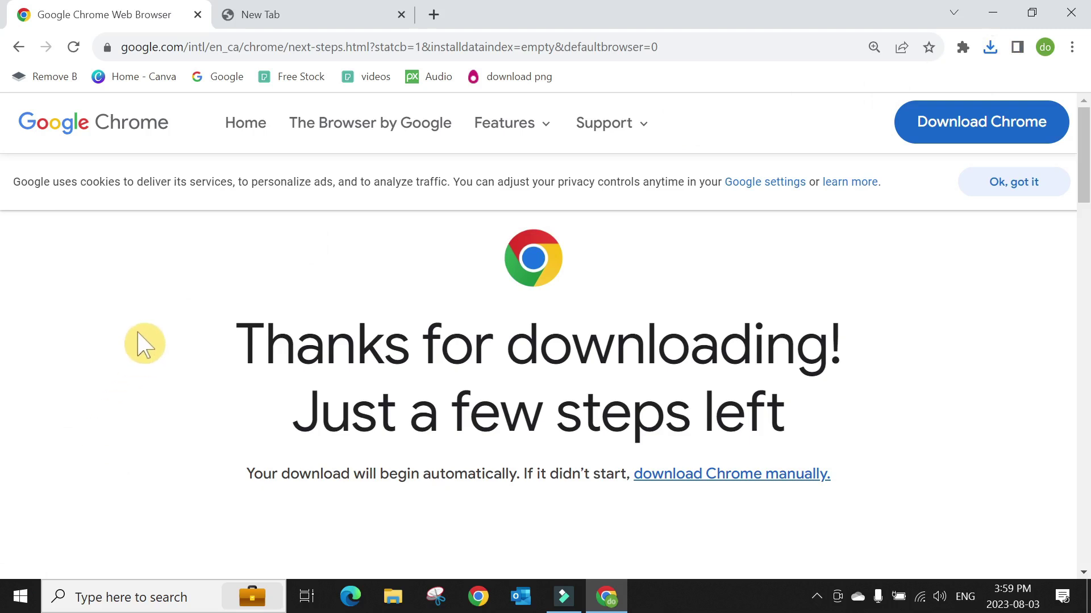
pyautogui.click(436, 47)
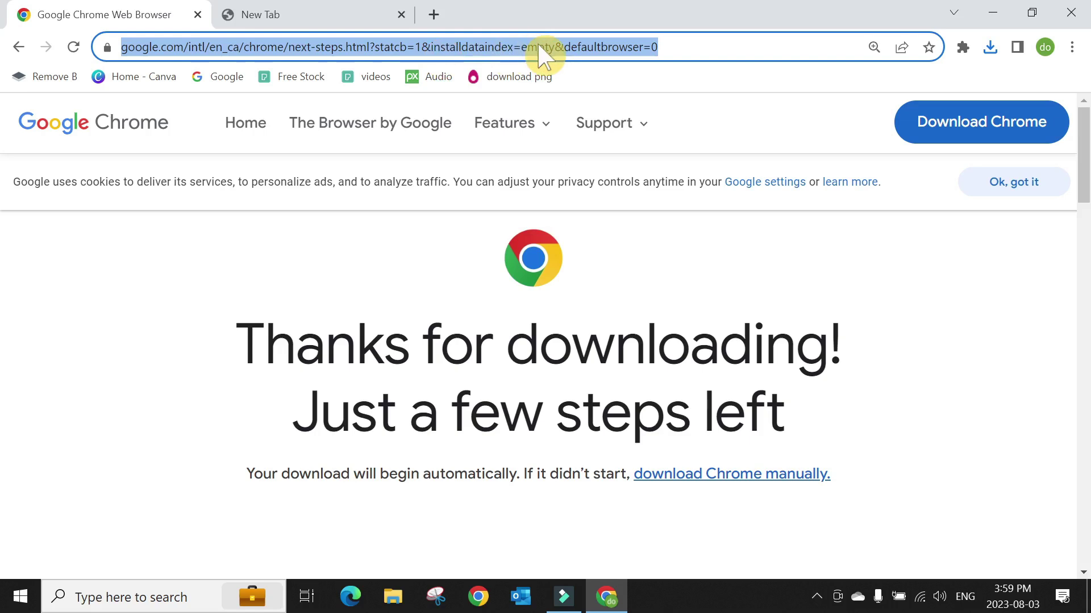
pyautogui.write('chrome')
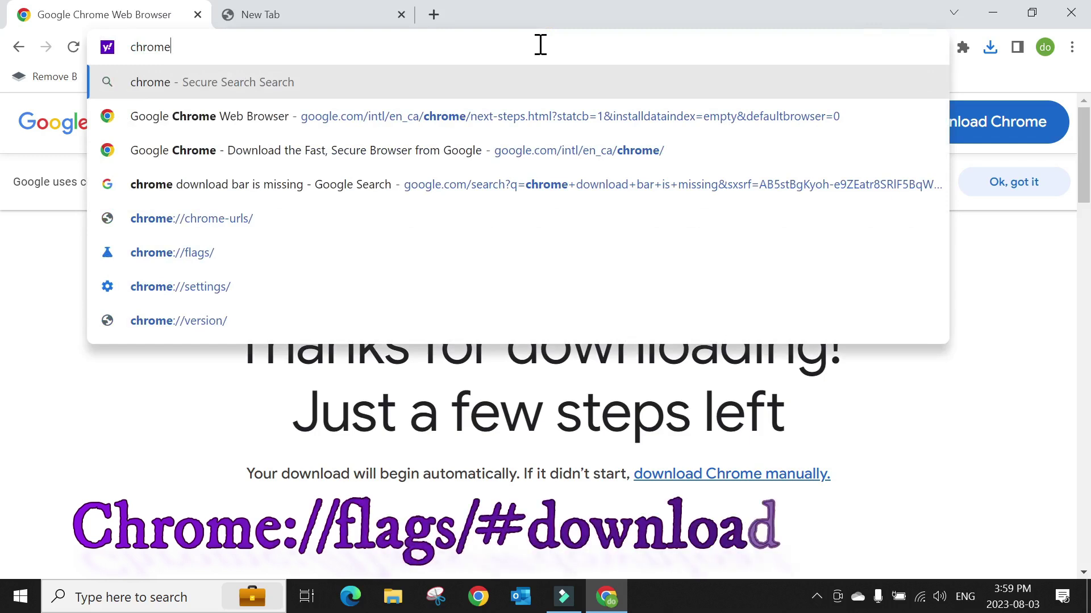
pyautogui.write('://')
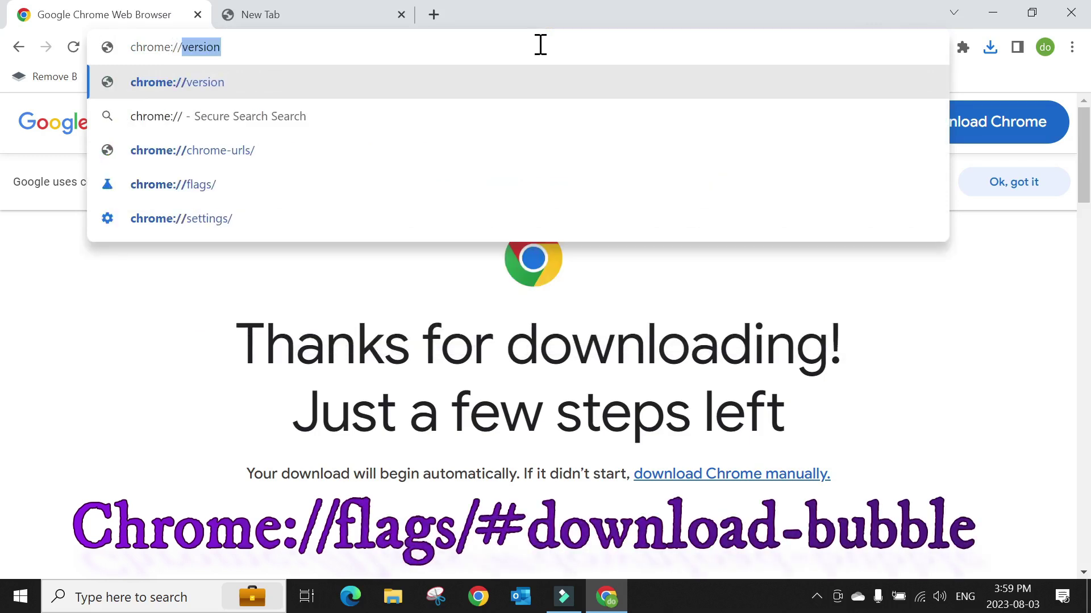
pyautogui.write('fl')
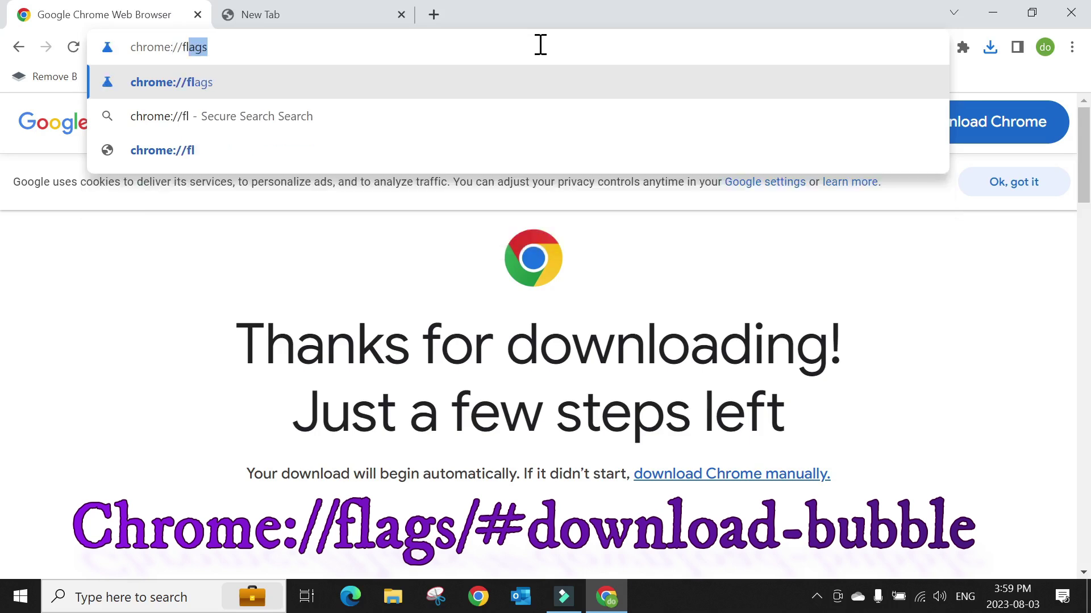
pyautogui.write('ags')
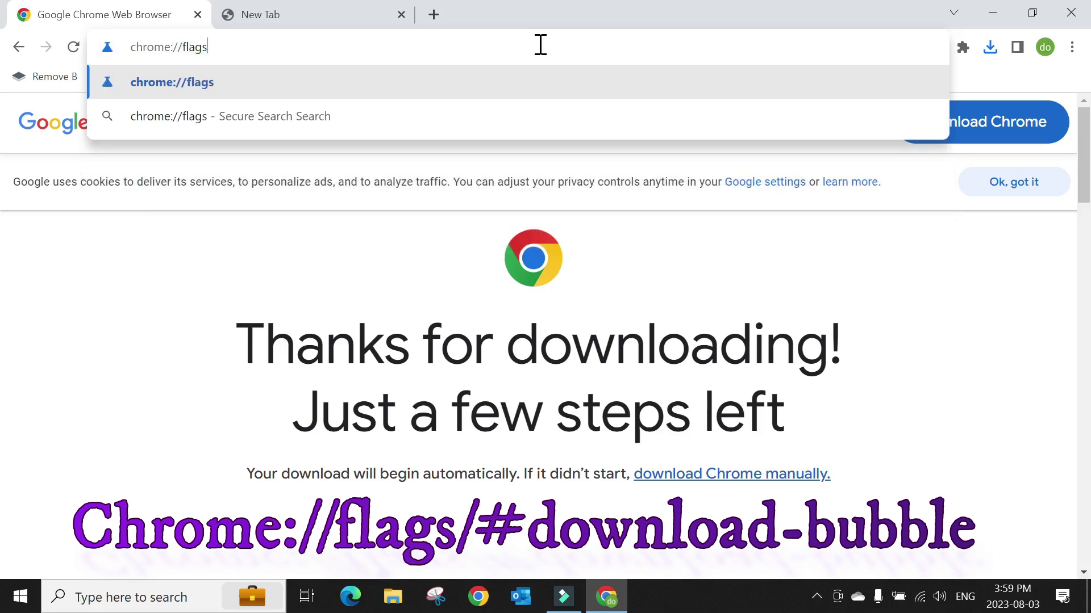
pyautogui.write('/')
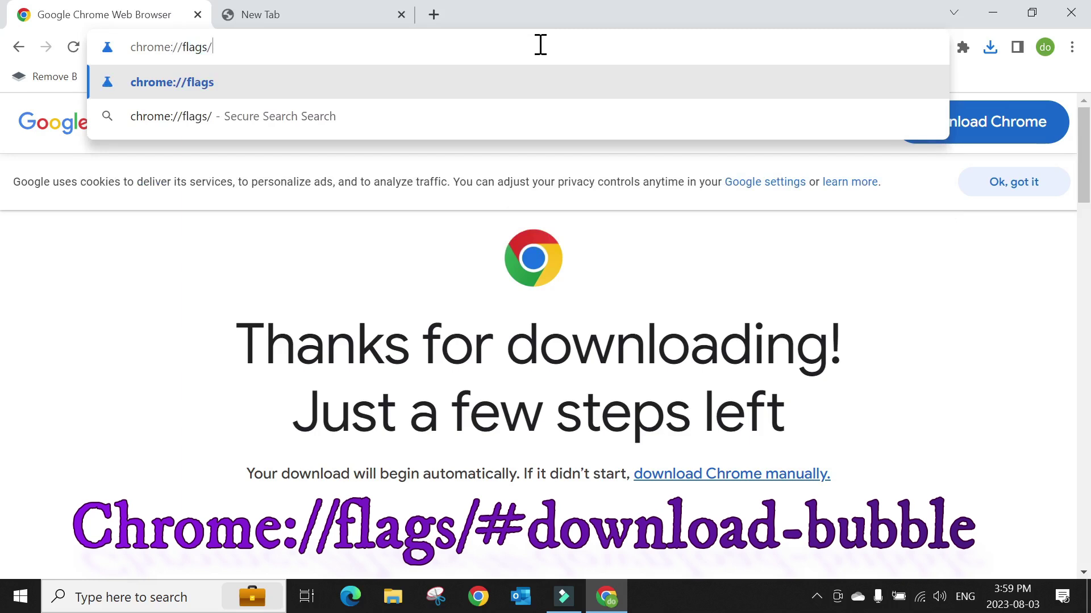
pyautogui.write('#')
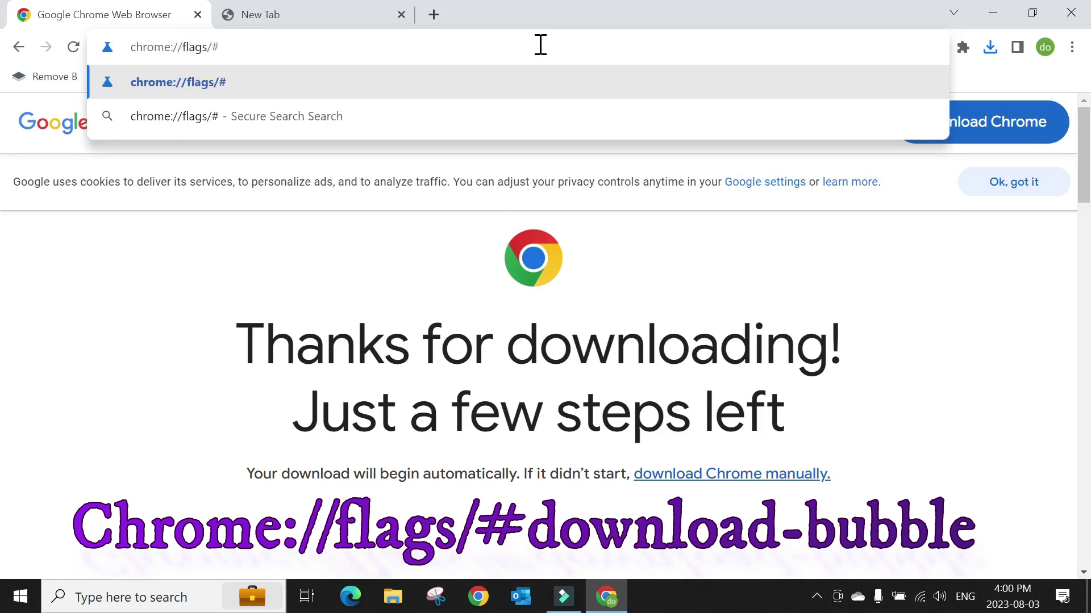
pyautogui.write('download')
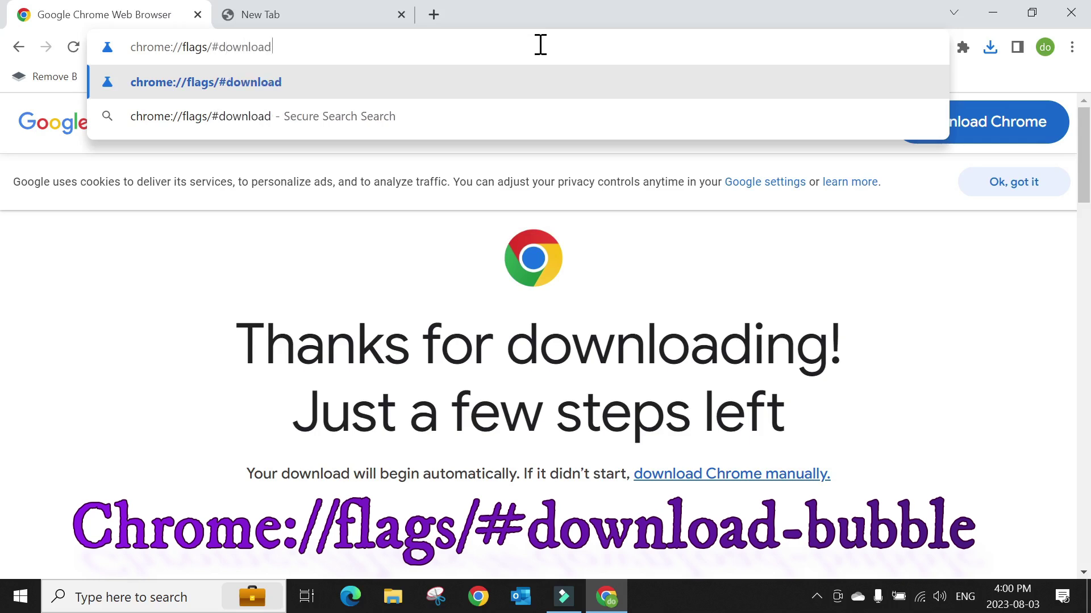
pyautogui.write('-bubble')
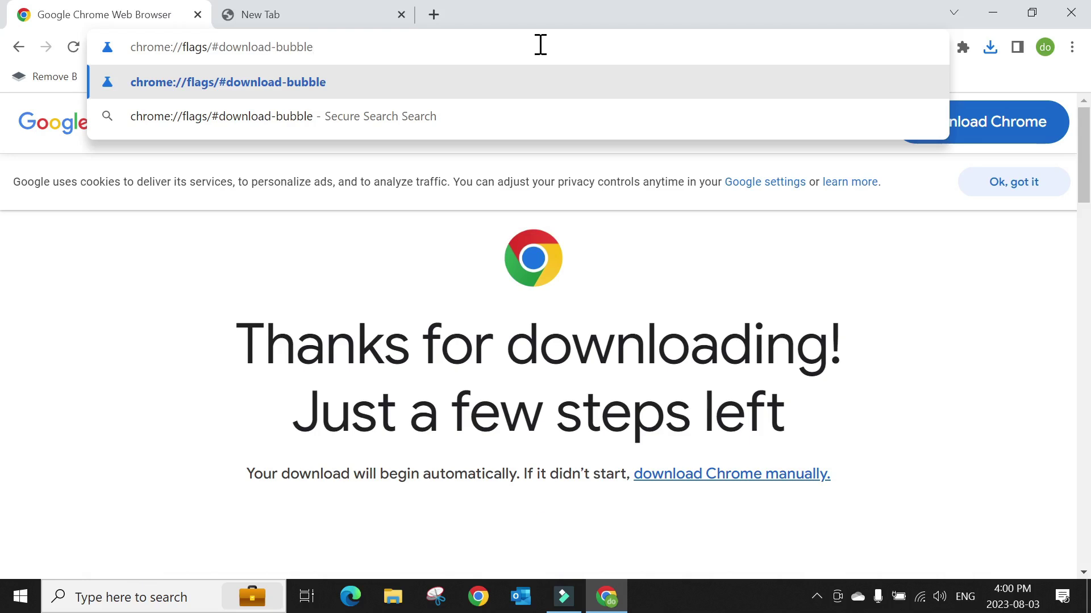
# Step: Go to chrome://flags/#download-bubble to show the 'Enable download bubble' flag
pyautogui.press('Return')
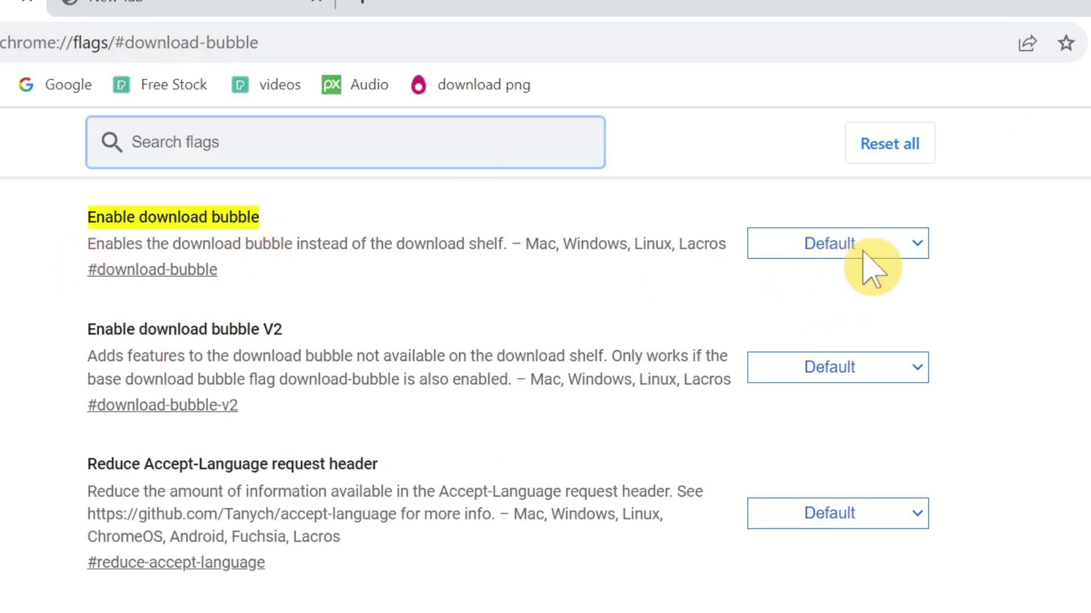
# Step: Set 'Enable download bubble' to Disabled and relaunch Chrome
pyautogui.click(908, 244)
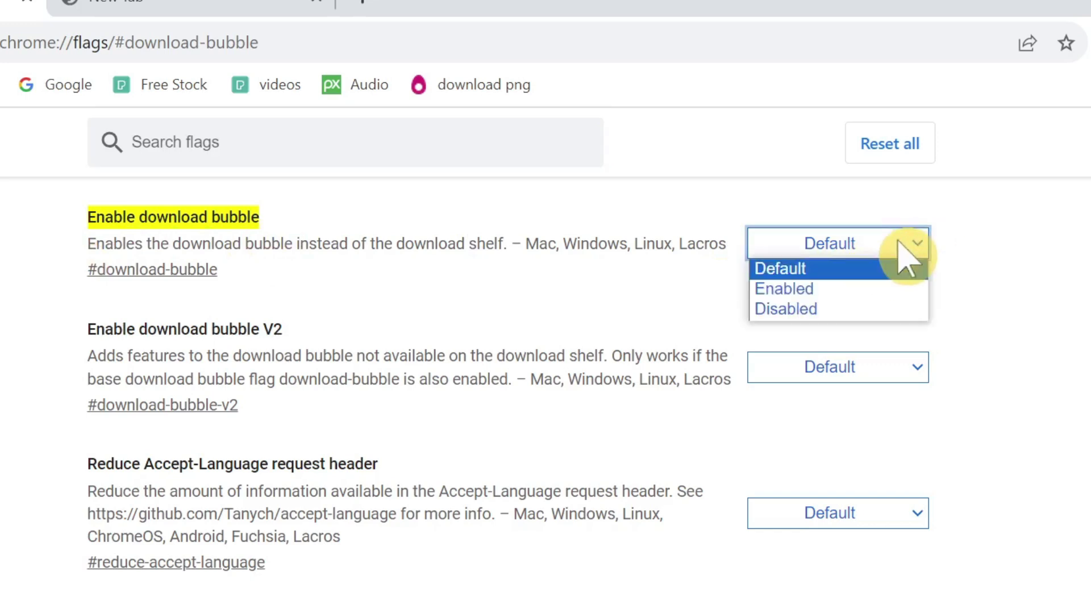
pyautogui.click(822, 310)
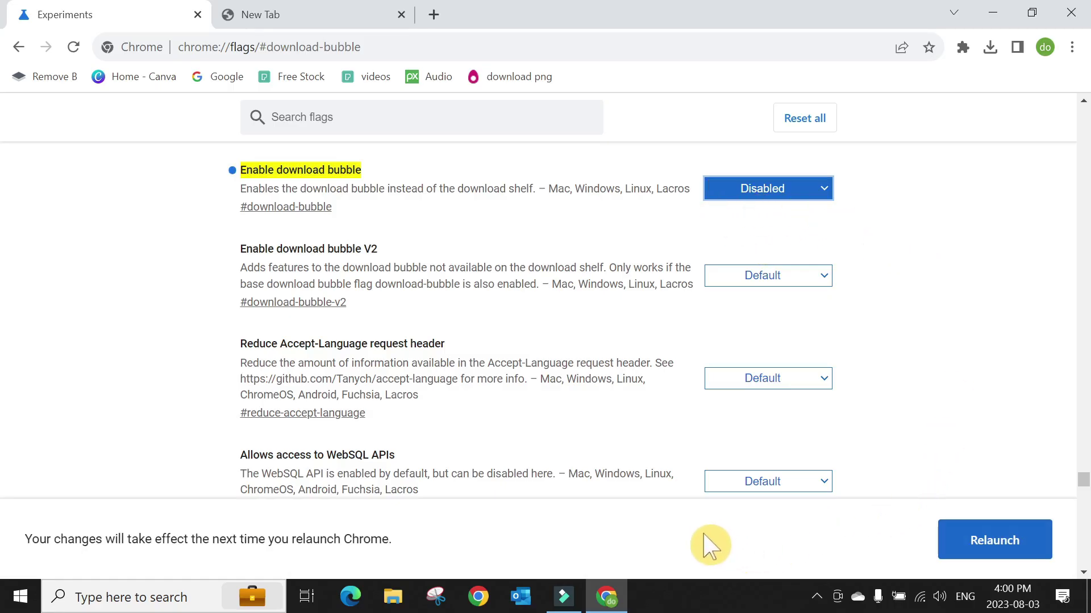
pyautogui.click(1007, 538)
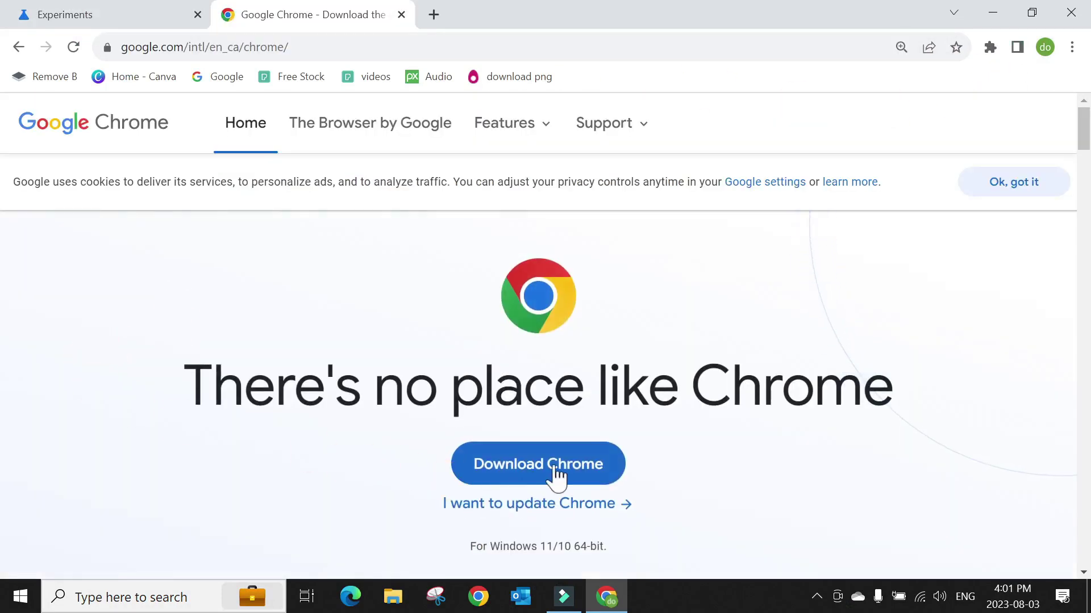
# Step: Download Chrome again so ChromeSetup appears in the classic bottom download shelf
pyautogui.click(556, 475)
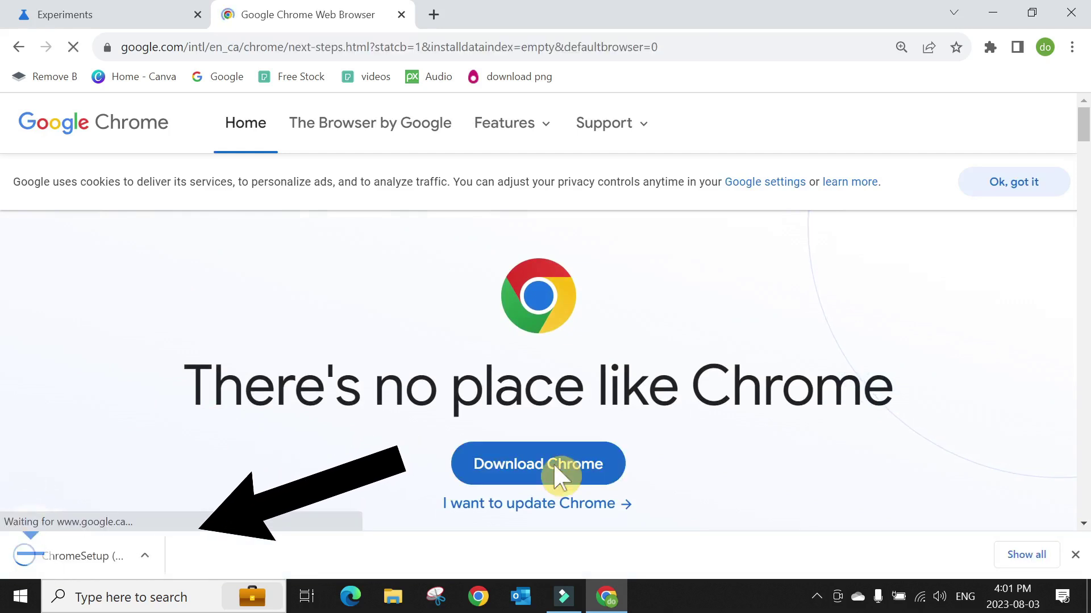